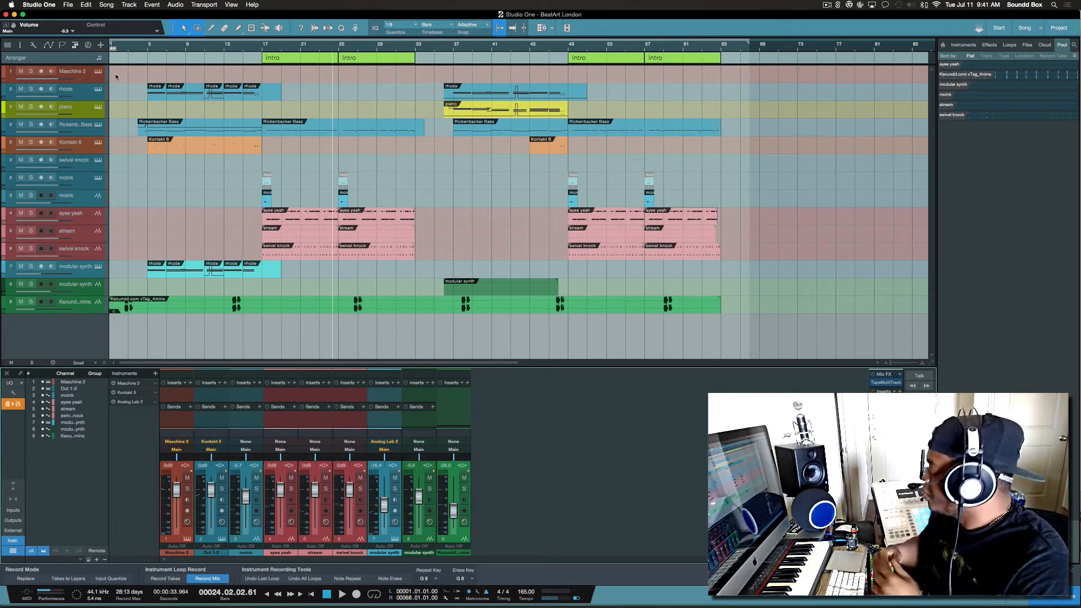
key(super+Tab)
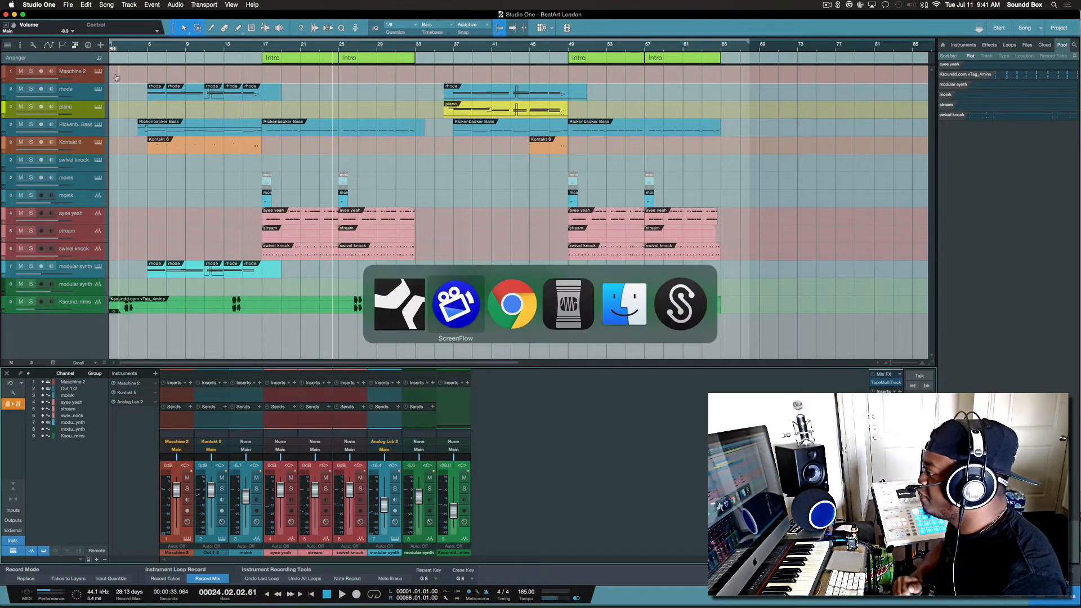
key(super+Tab)
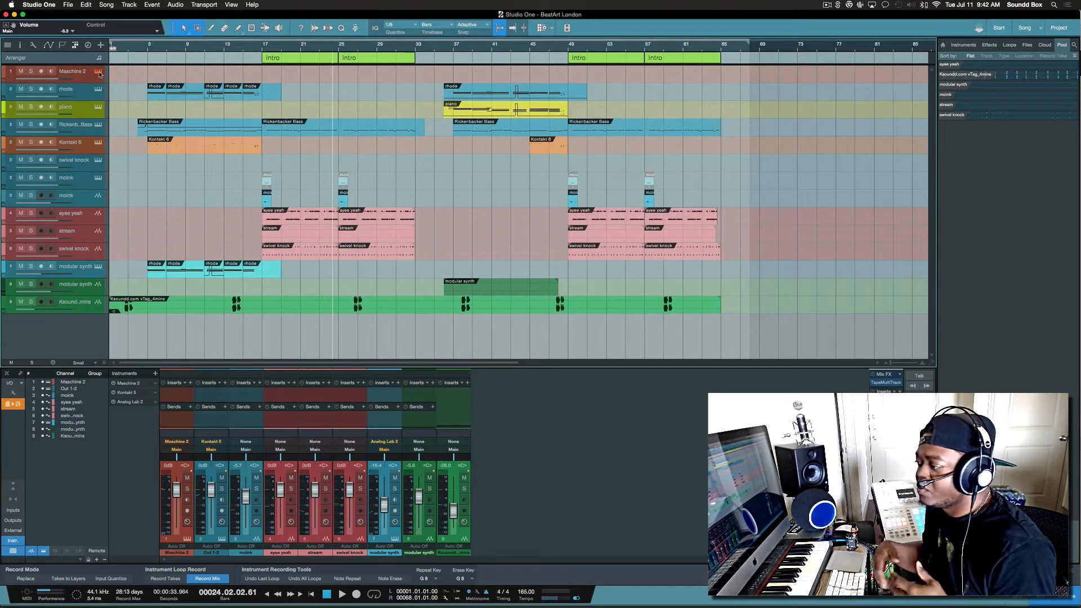
- Open the Maschine 2 track's instrument, show its scene and pattern grid, and return to the arrangement timeline
click(99, 73)
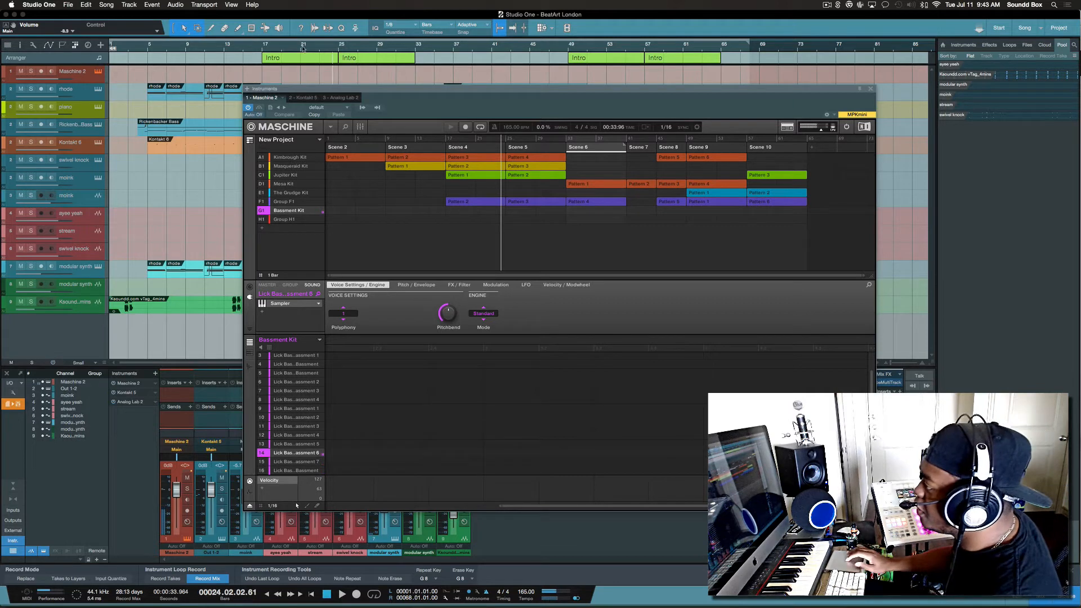
click(250, 142)
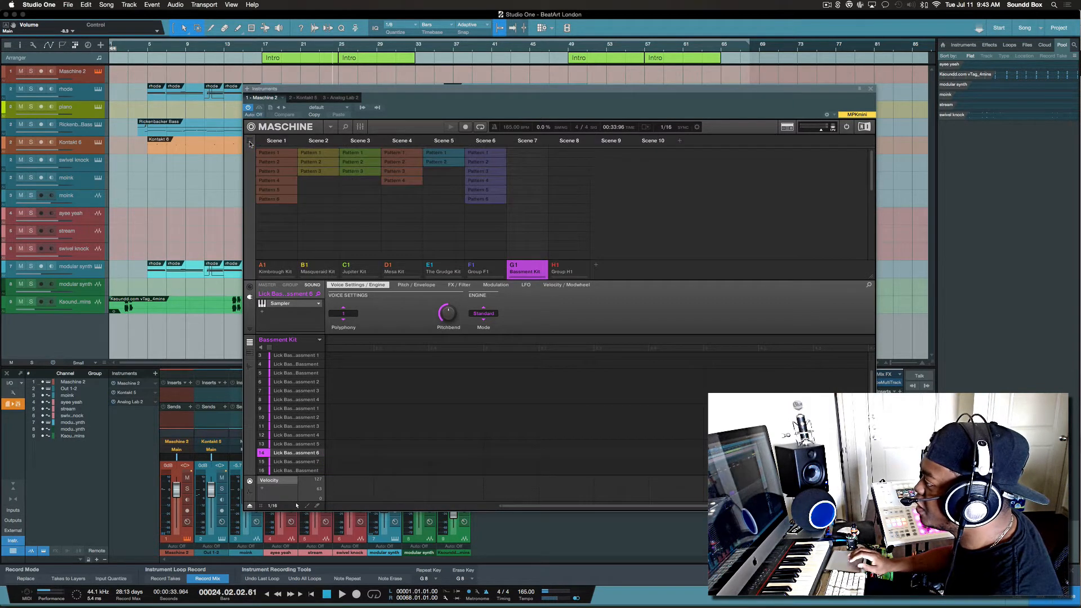
click(250, 141)
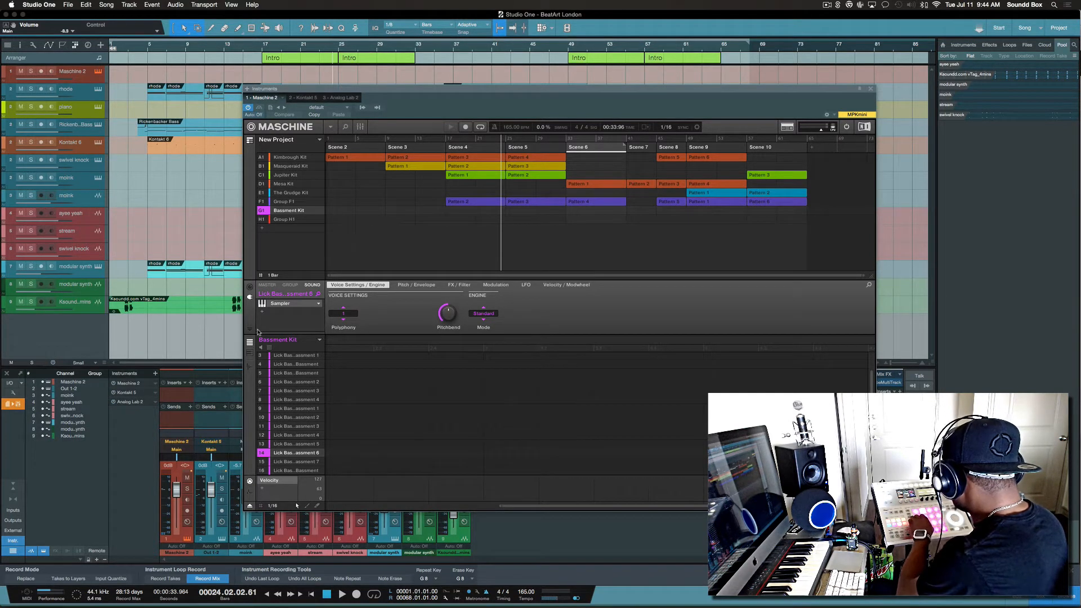
- Show Maschine's library browser and load Black Mamba Kit from the Street Swarm kits
key(F4)
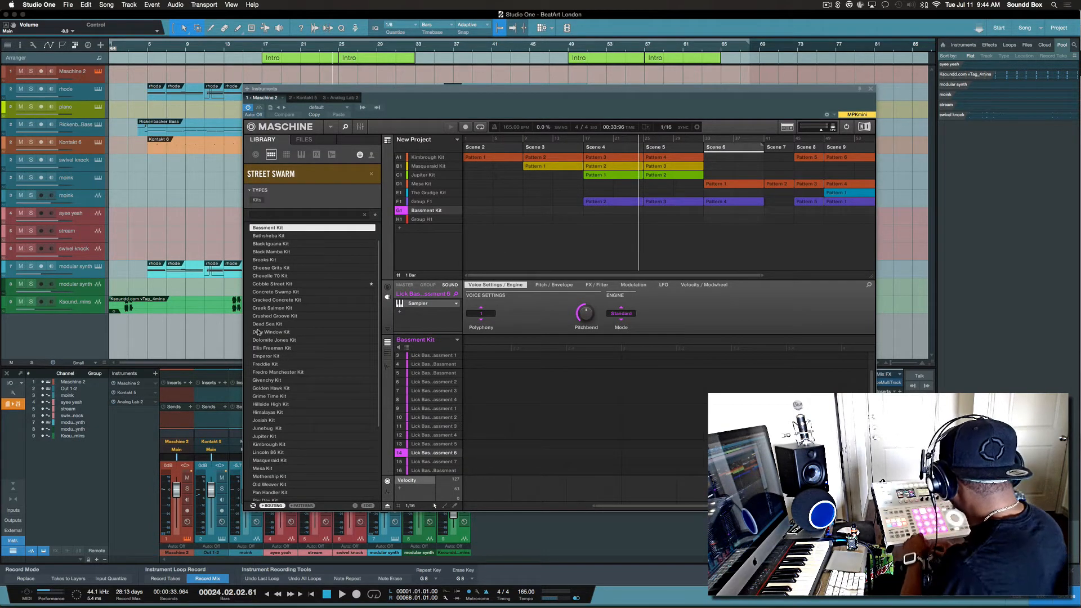
key(Down)
key(Down)
key(Down)
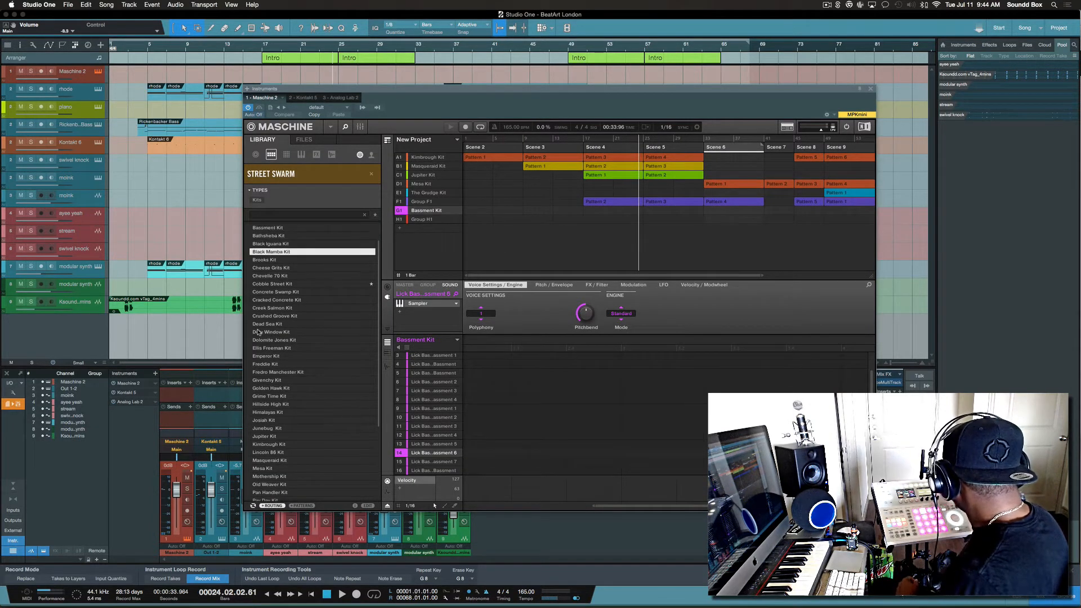
key(Return)
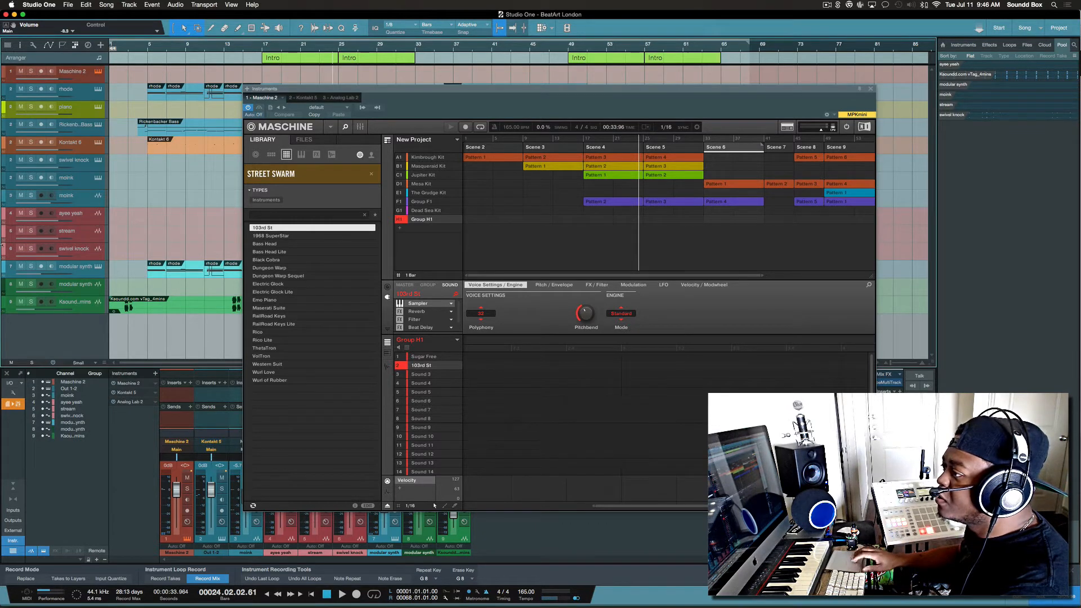
- Select the Maschine 2 track for playing and view the Grain Delay and Distortion effects of the 1968 SuperStar sound
click(91, 79)
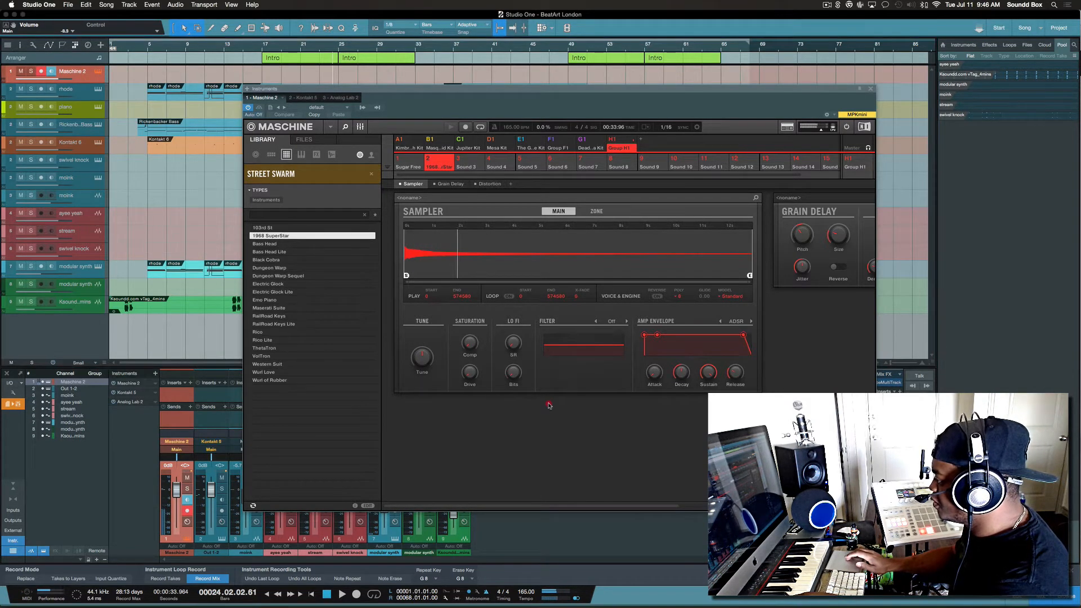
scroll(550, 404, right, 5)
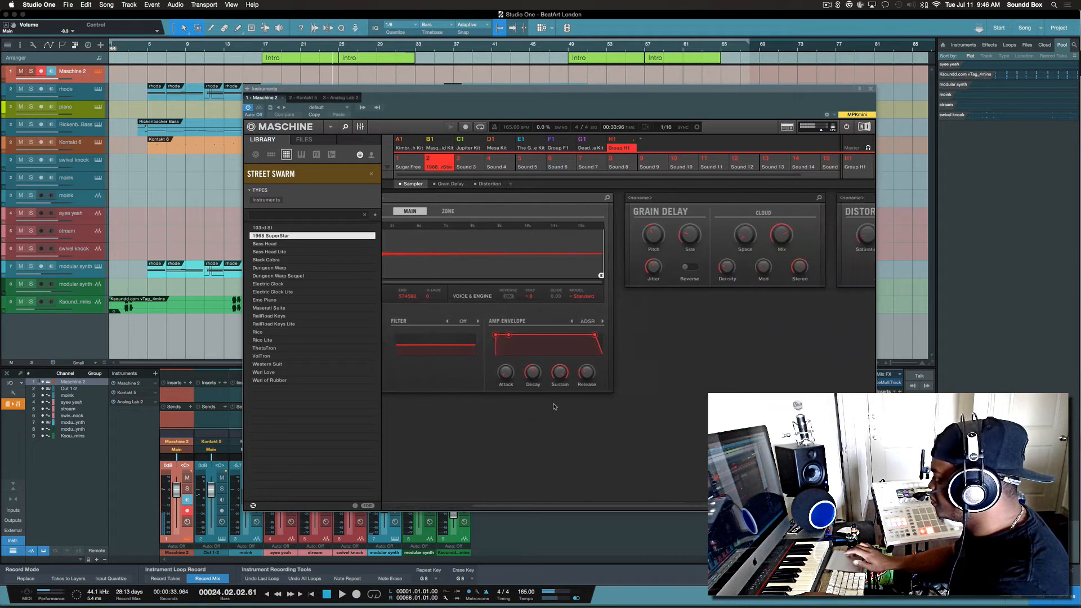
scroll(555, 407, right, 5)
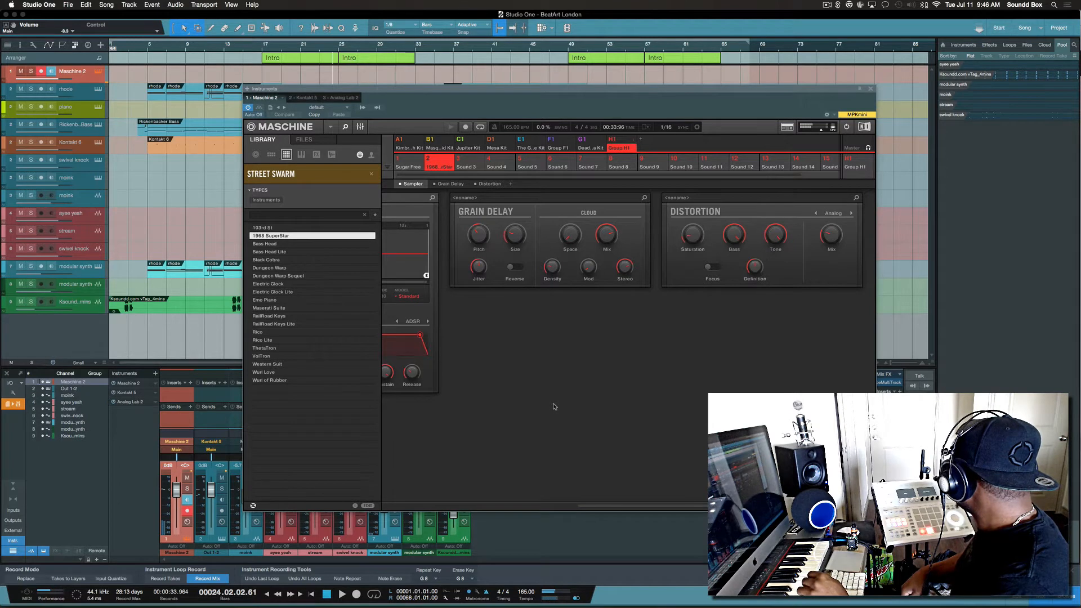
- Browse the Street Swarm instruments from Bass Head onward, load VolTron into sound slot 2, and view its Grain Delay
key(Down)
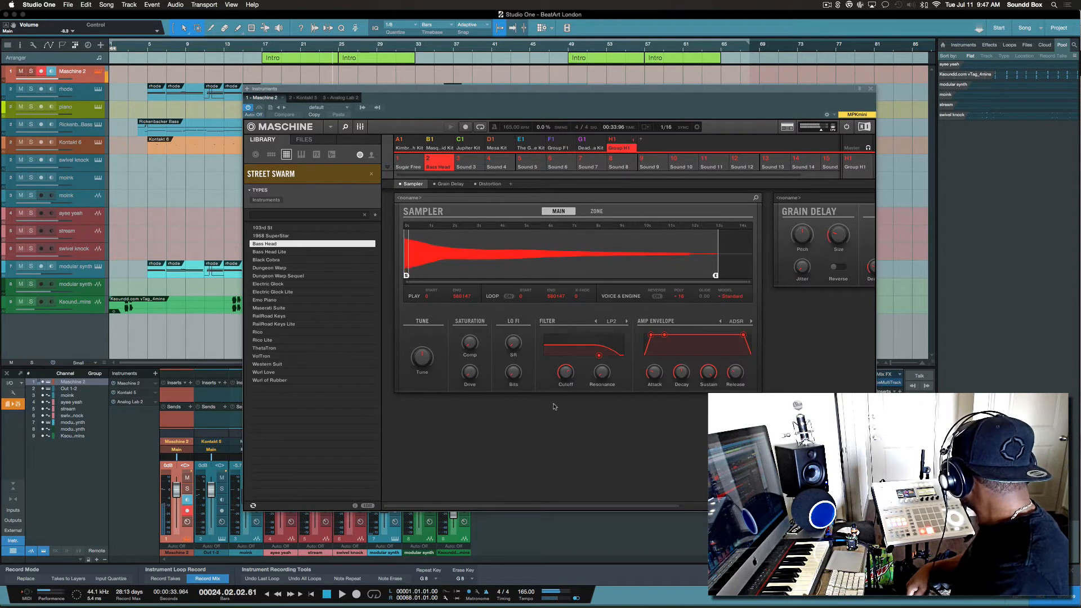
key(Down)
key(Down)
key(Down)
key(Down)
key(Down)
key(Down)
key(Down)
key(Down)
key(Down)
key(Down)
key(Down)
key(Down)
key(Down)
key(Down)
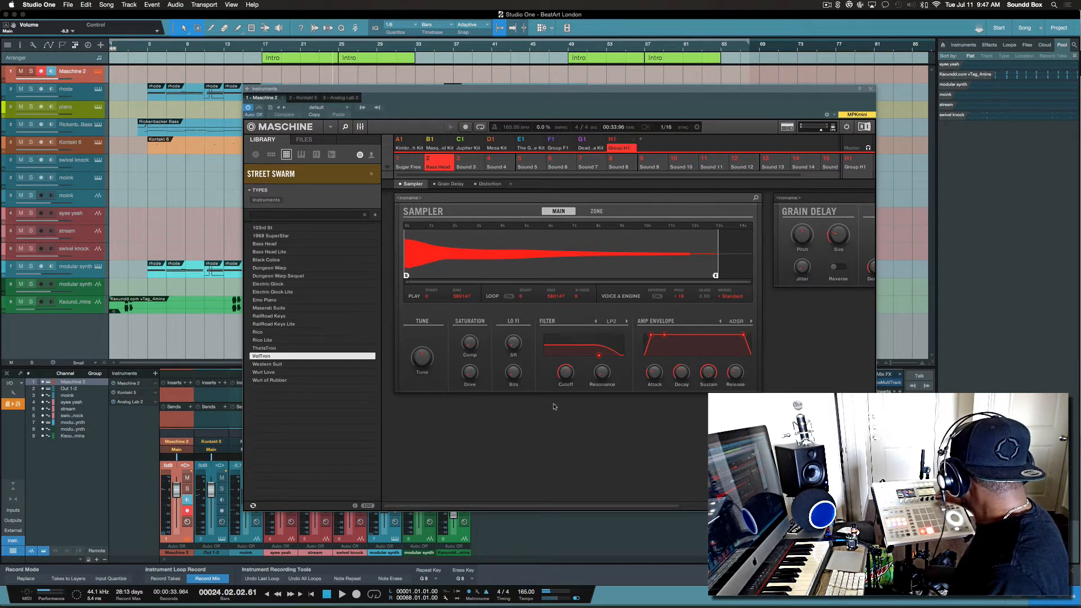
key(Down)
key(Down)
key(Down)
key(Up)
key(Up)
key(Up)
key(Up)
key(Up)
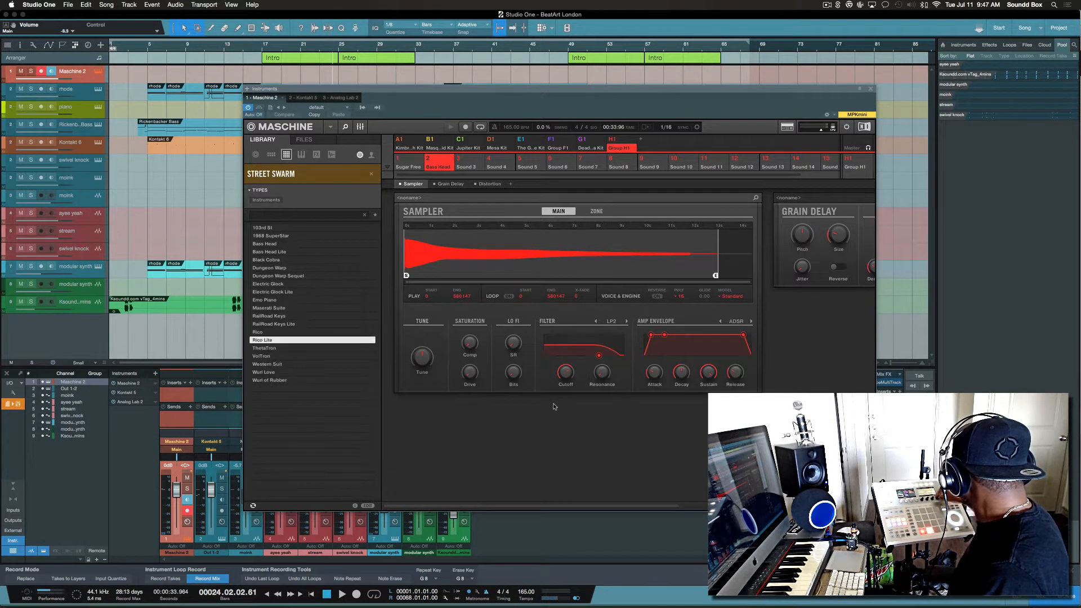
key(Down)
key(Down)
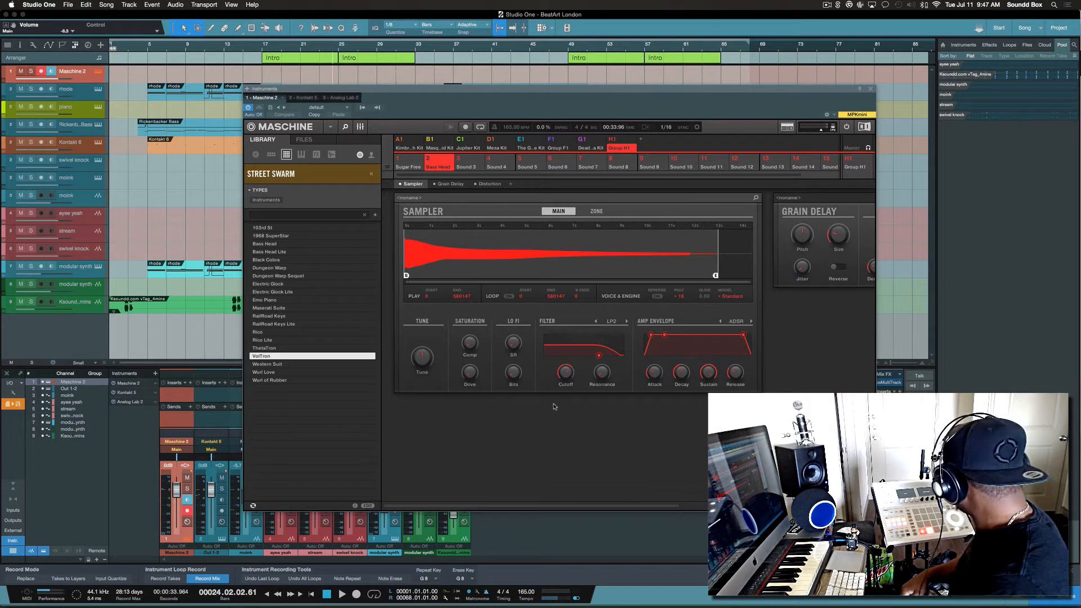
key(Return)
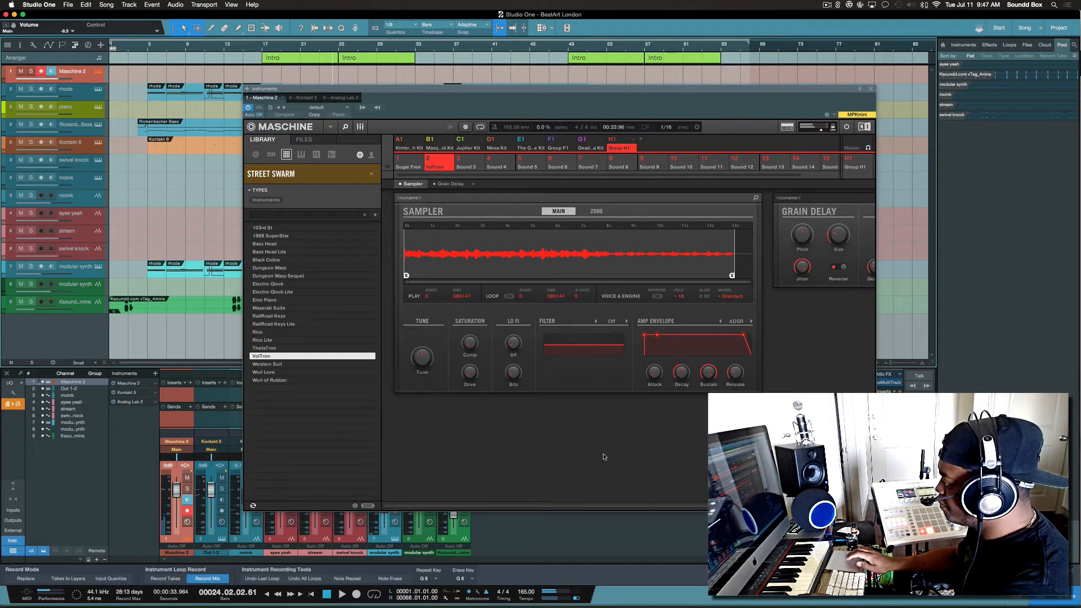
scroll(605, 457, right, 4)
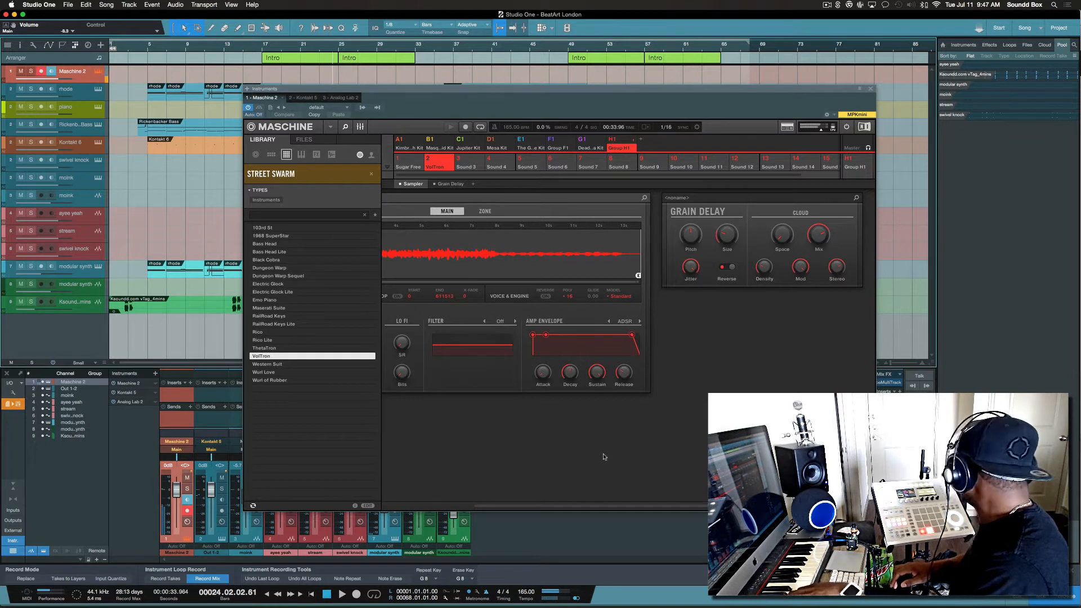
key(m)
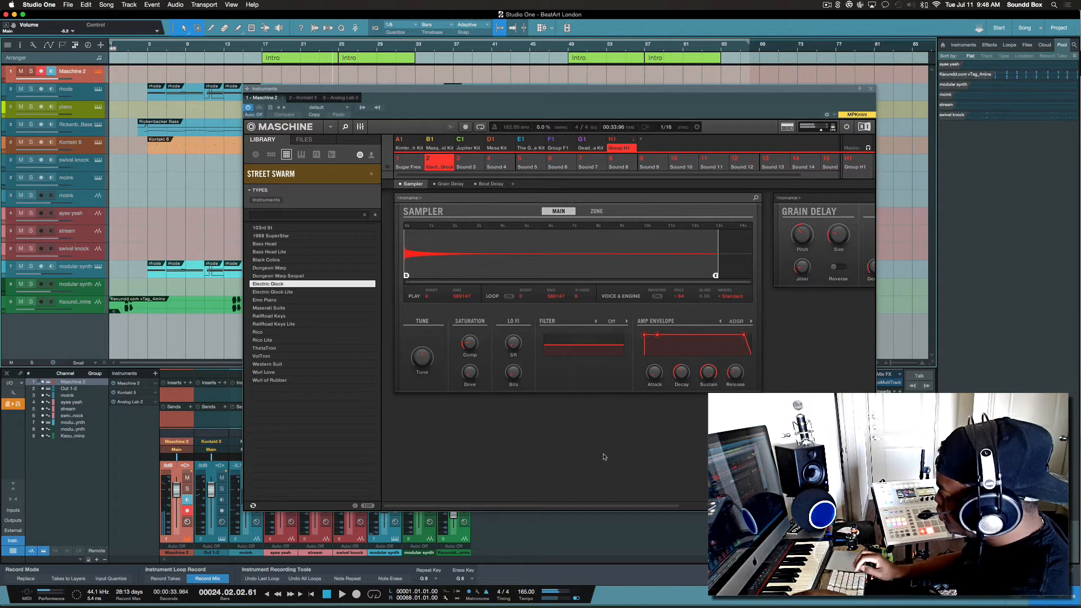
- Adjust the Beat Delay's Time setting in the effect chain of the Electric Glock sound
scroll(638, 484, right, 2)
scroll(638, 484, right, 10)
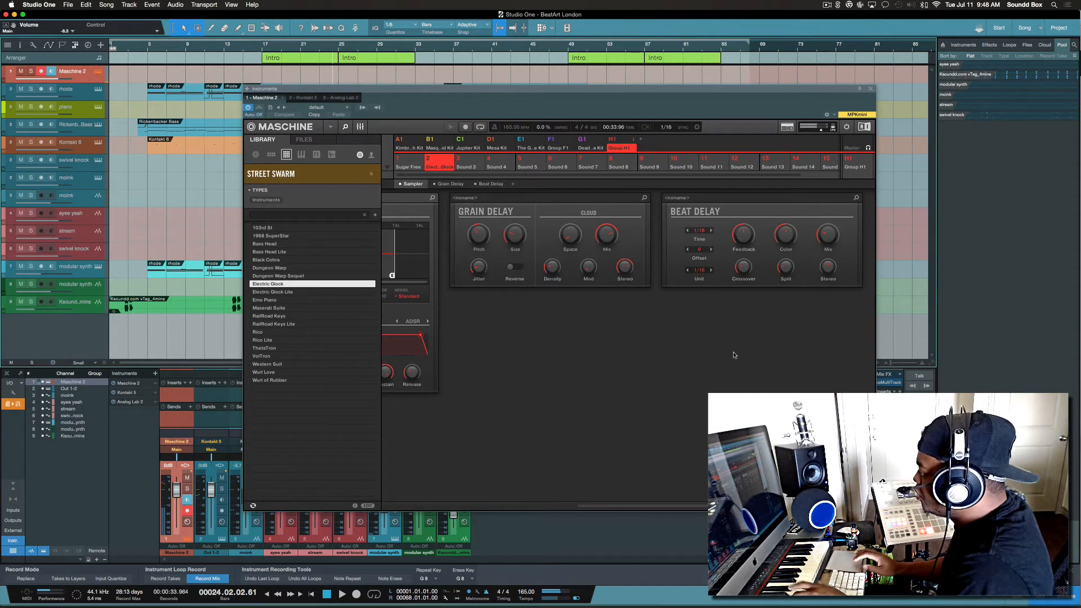
click(687, 231)
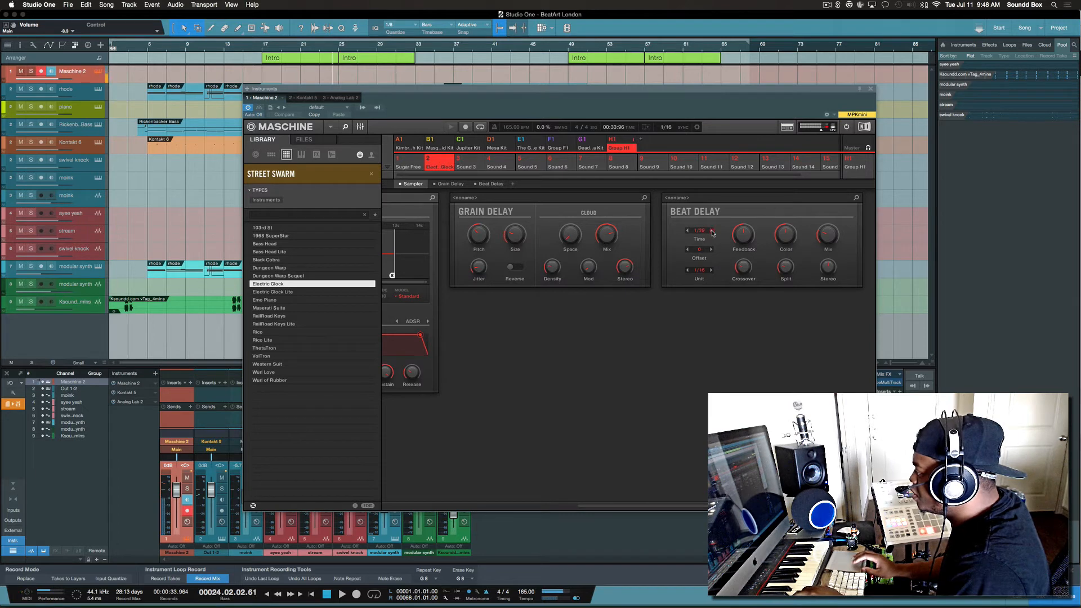
click(711, 231)
click(711, 231)
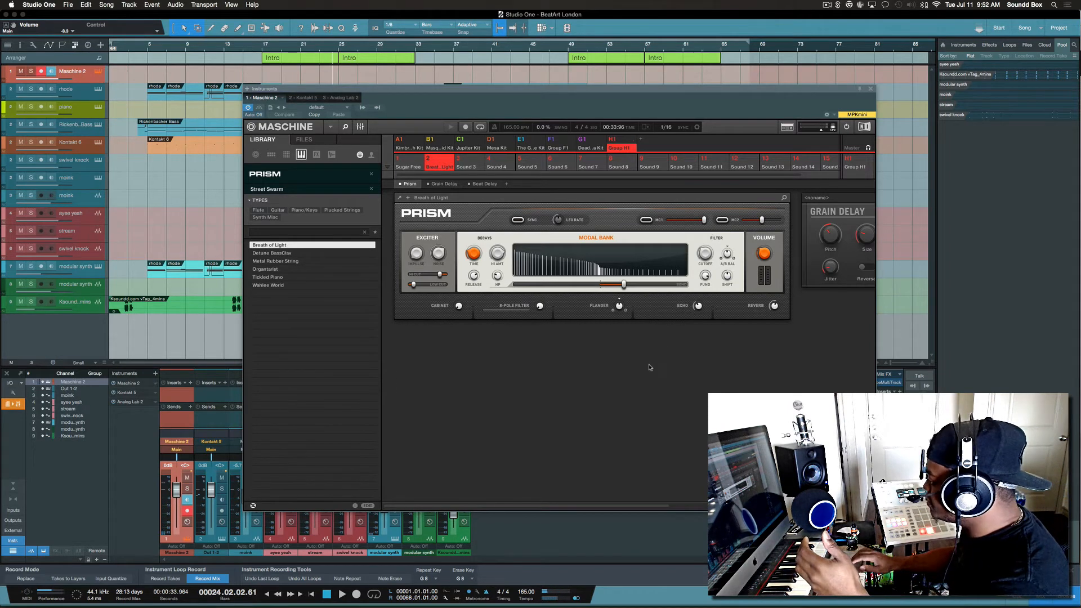
- Audition the Street Swarm Prism presets after Breath of Light, including Detune BassClav and Metal Rubber String
scroll(669, 338, right, 5)
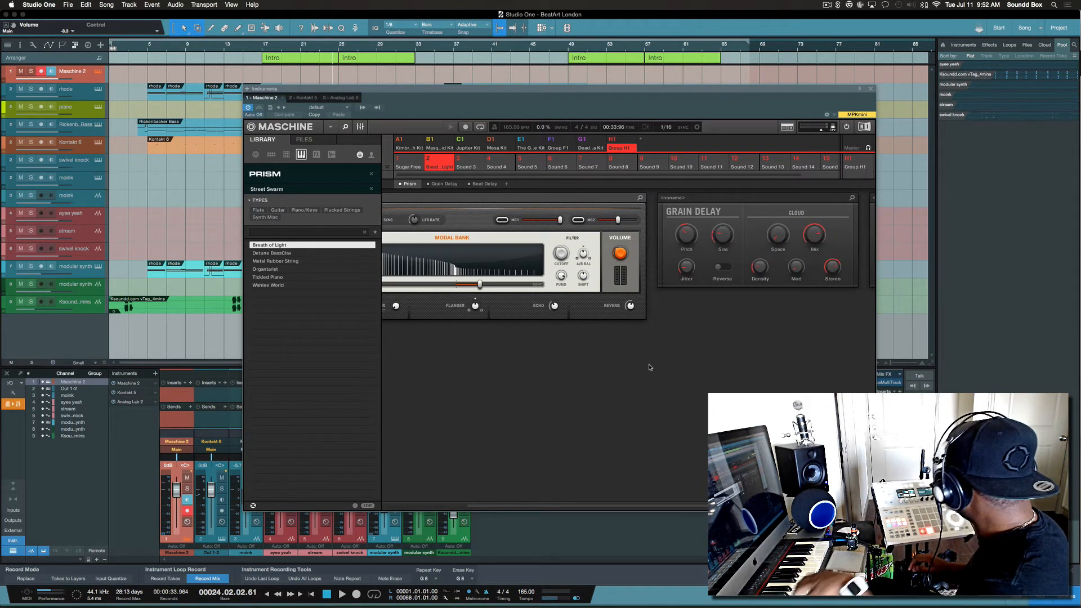
key(Down)
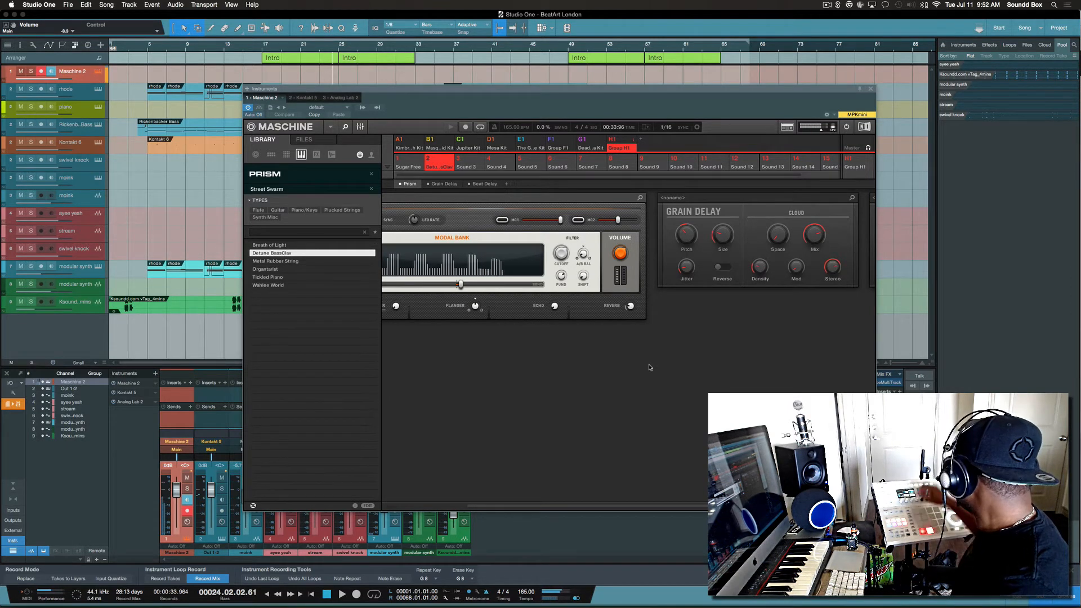
key(Down)
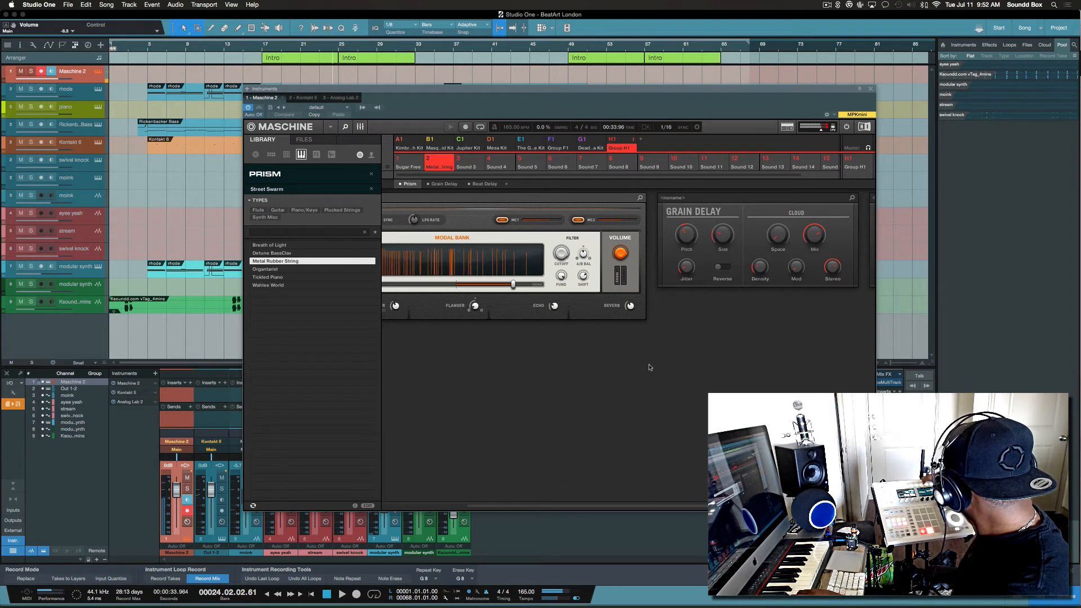
key(Down)
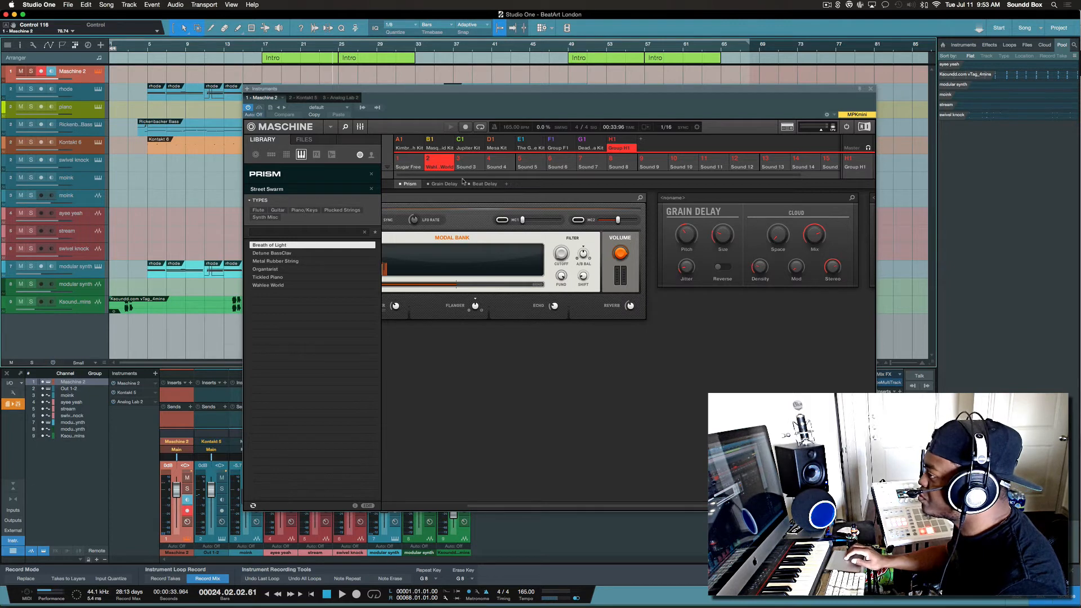
- Play the song from its start and zoom Maschine's arrangement out to fit the scenes through Scene 10
key(comma)
key(space)
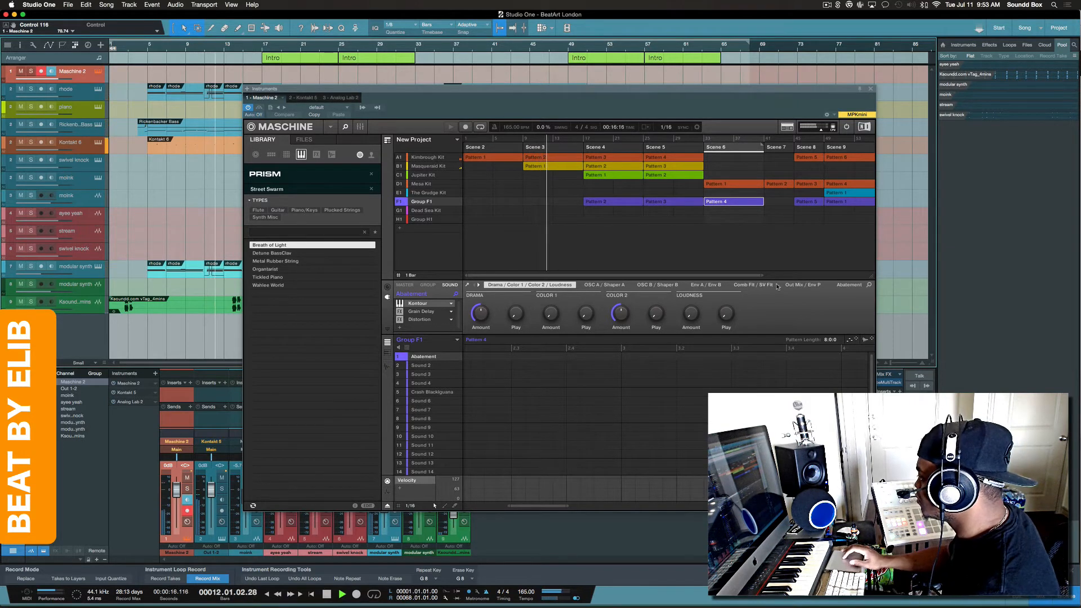
drag(773, 276, 875, 308)
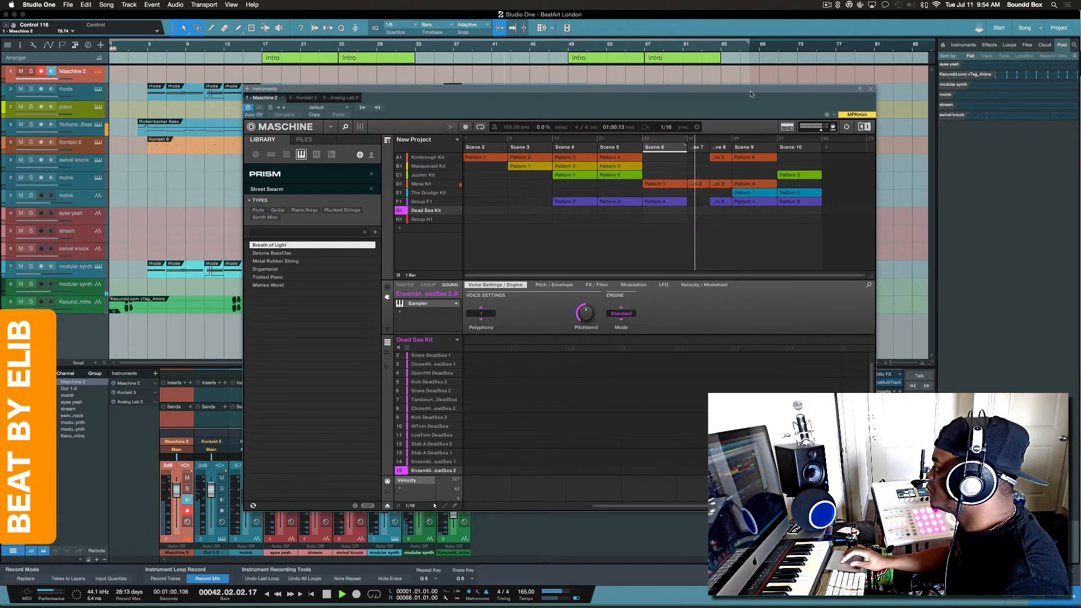
- Reposition the Maschine window to uncover the song's tracks, hiding and reshowing it during playback
drag(750, 90, 604, 167)
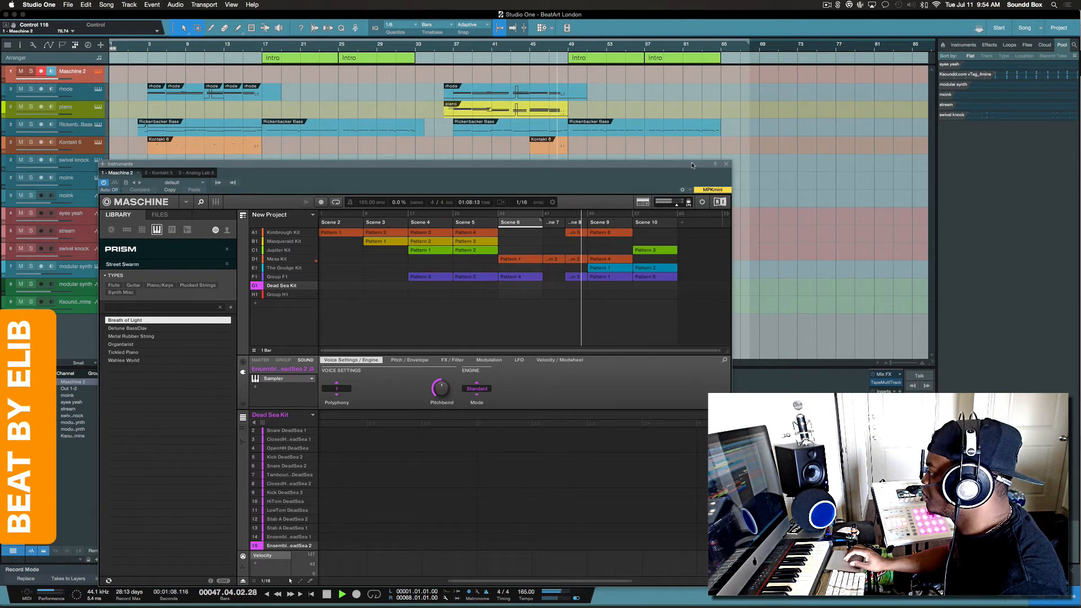
key(Escape)
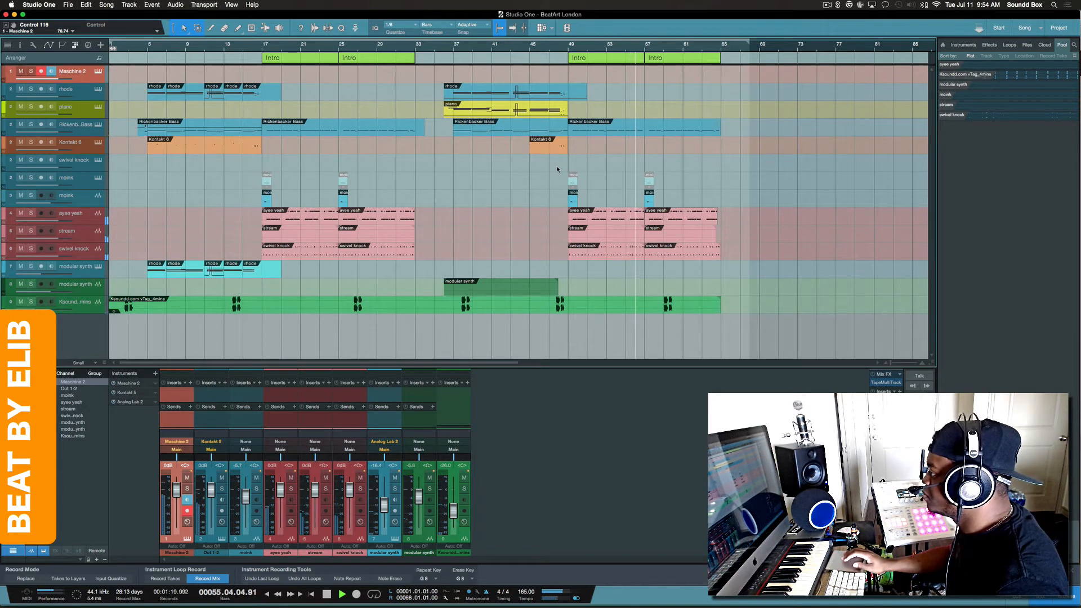
key(F11)
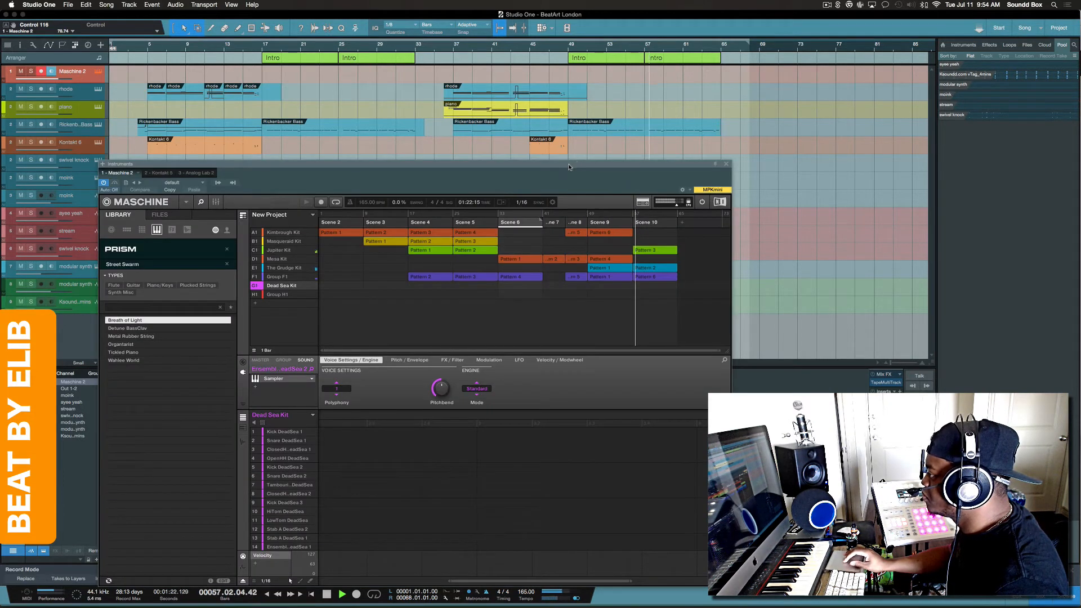
key(F3)
drag(556, 165, 590, 67)
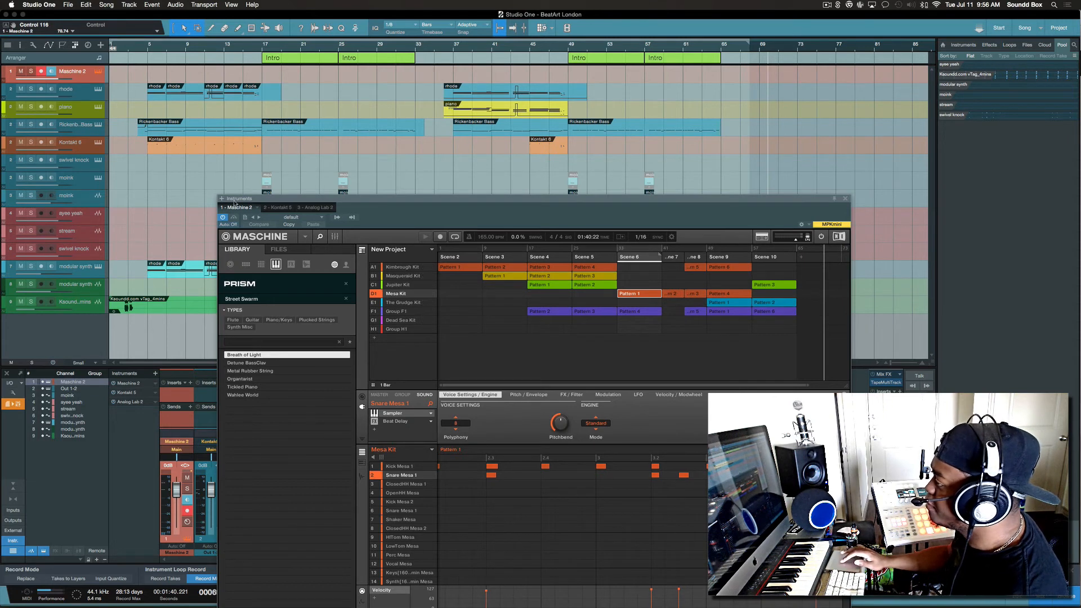
- Close the instrument window, reopen it from the Maschine 2 track, and switch it to the Kontakt 5 instrument
drag(759, 227, 764, 225)
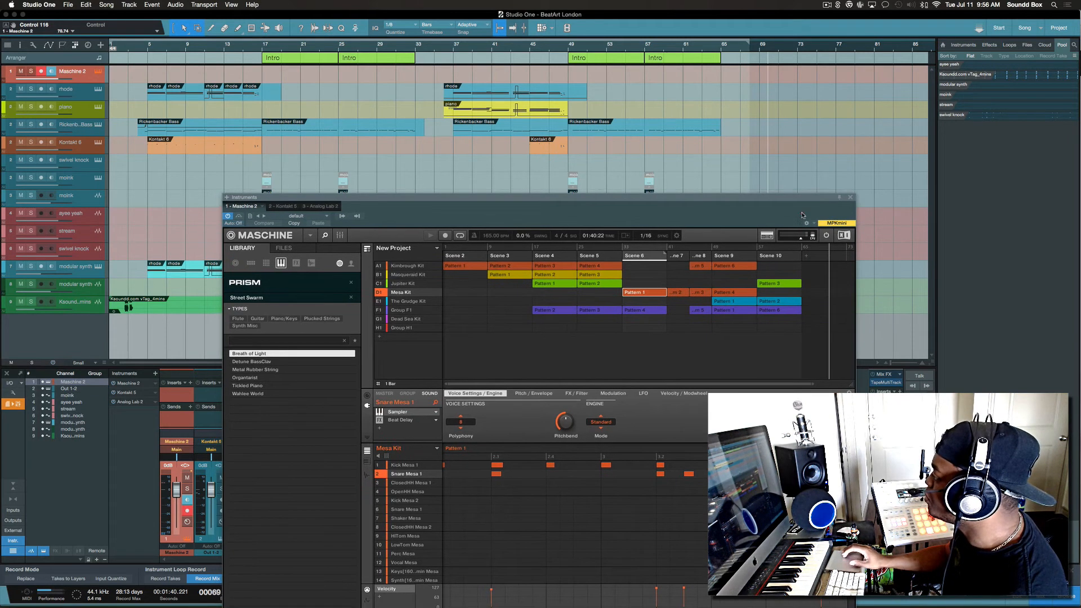
click(849, 200)
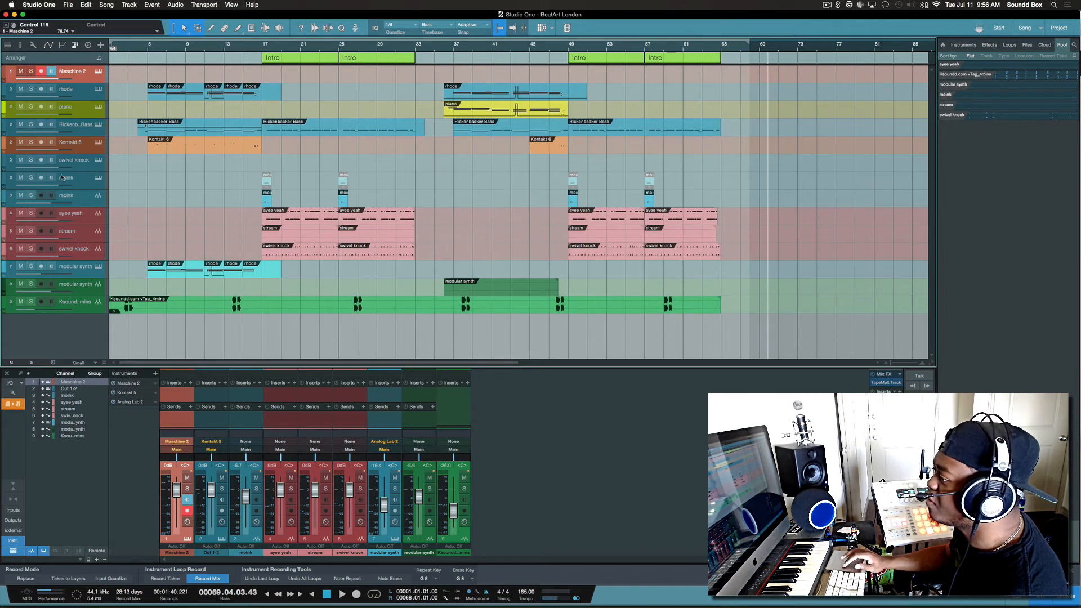
click(99, 72)
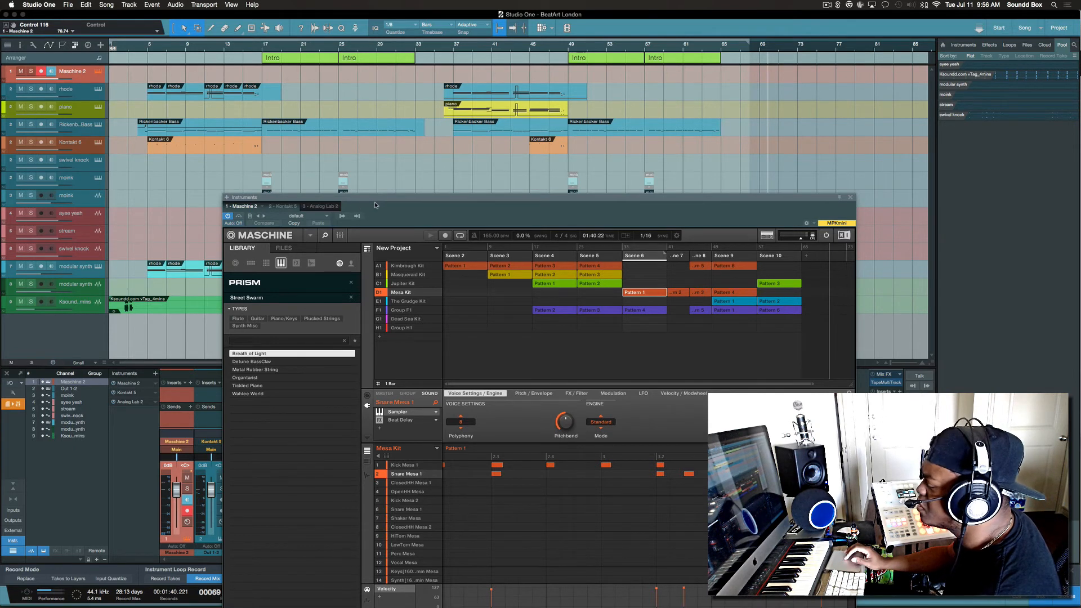
scroll(376, 205, down, 1)
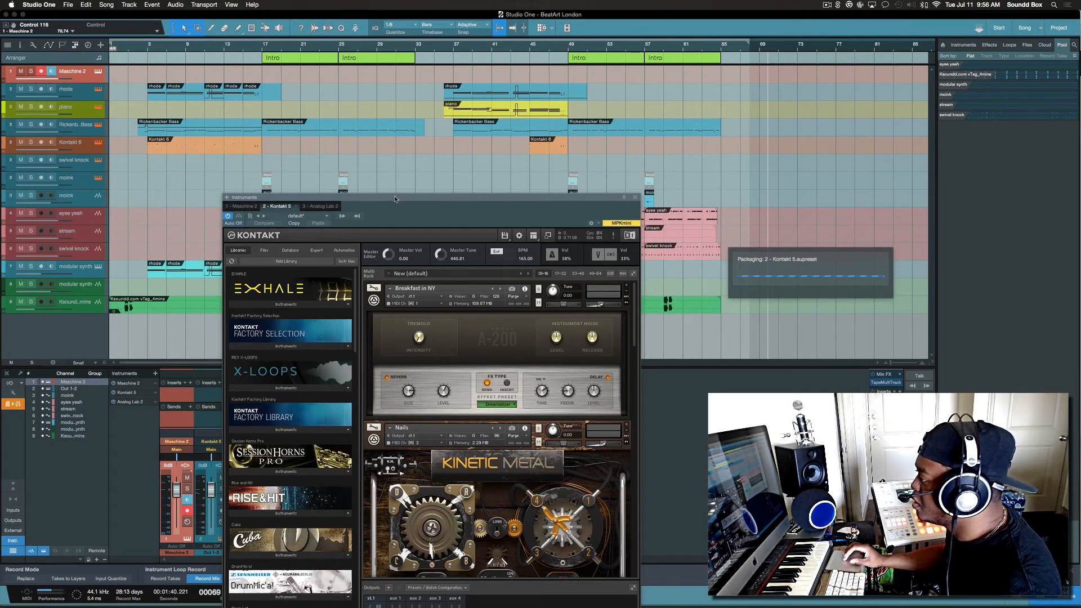
- Move the Kontakt window fully into view and examine the Breakfast in NY and Kinetic Metal Nails instruments
drag(396, 199, 472, 61)
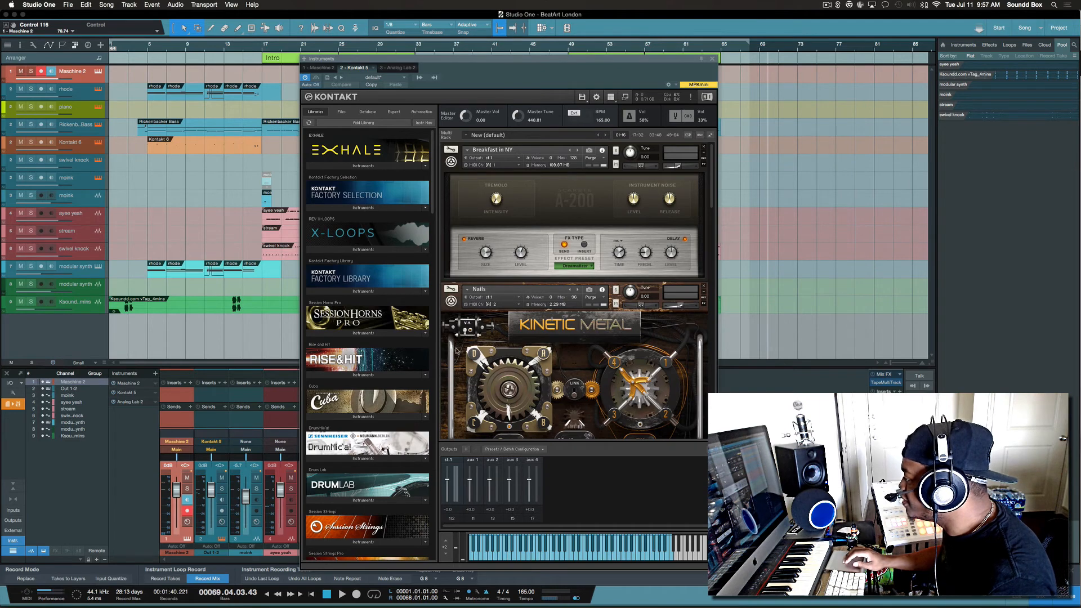
scroll(456, 351, down, 1)
scroll(456, 351, up, 1)
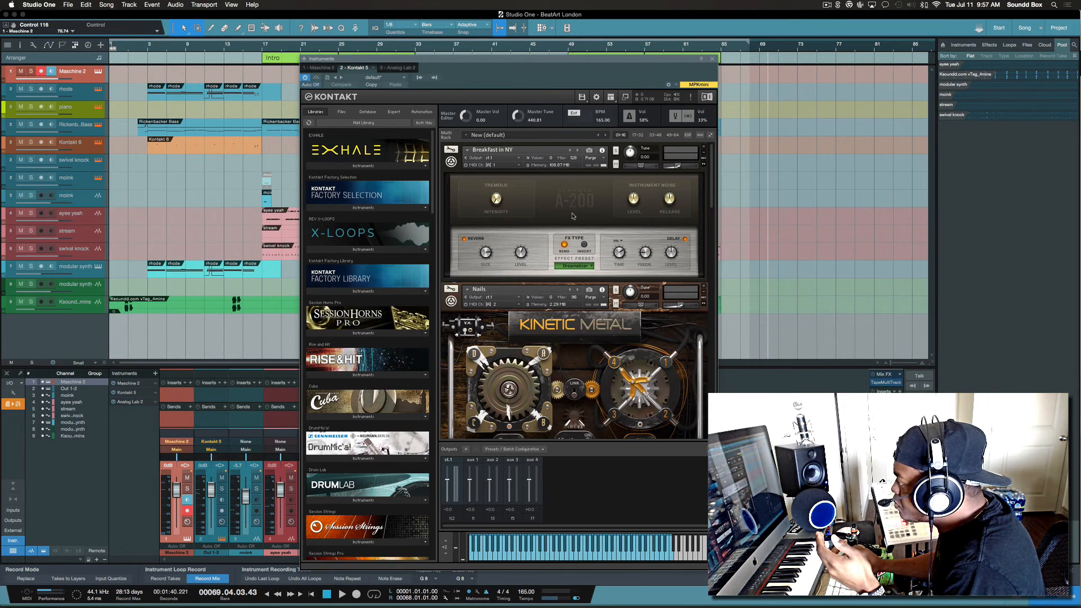
scroll(572, 216, down, 1)
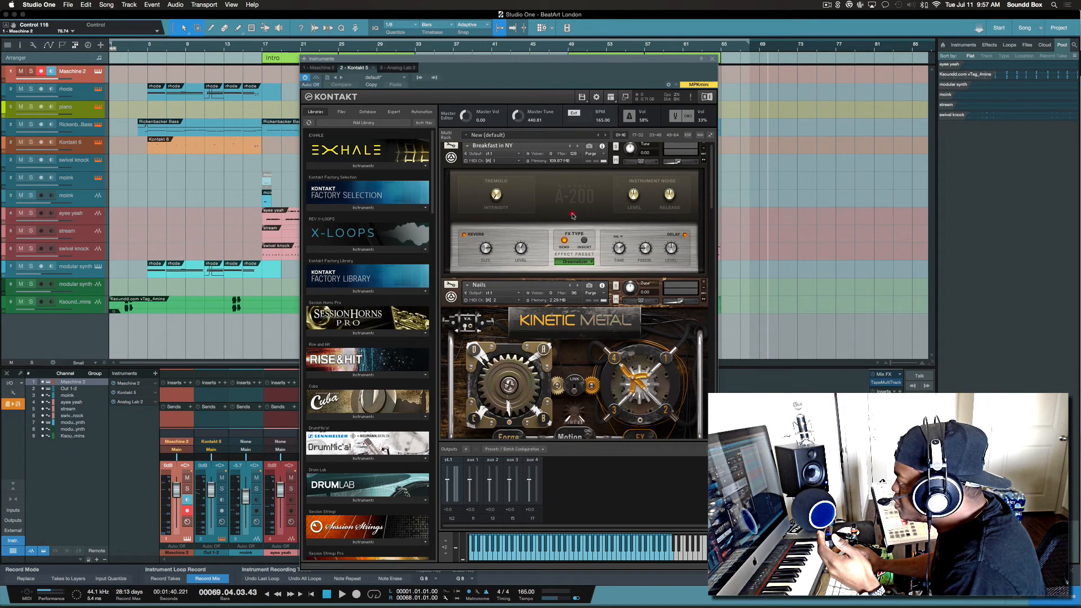
right_click(572, 215)
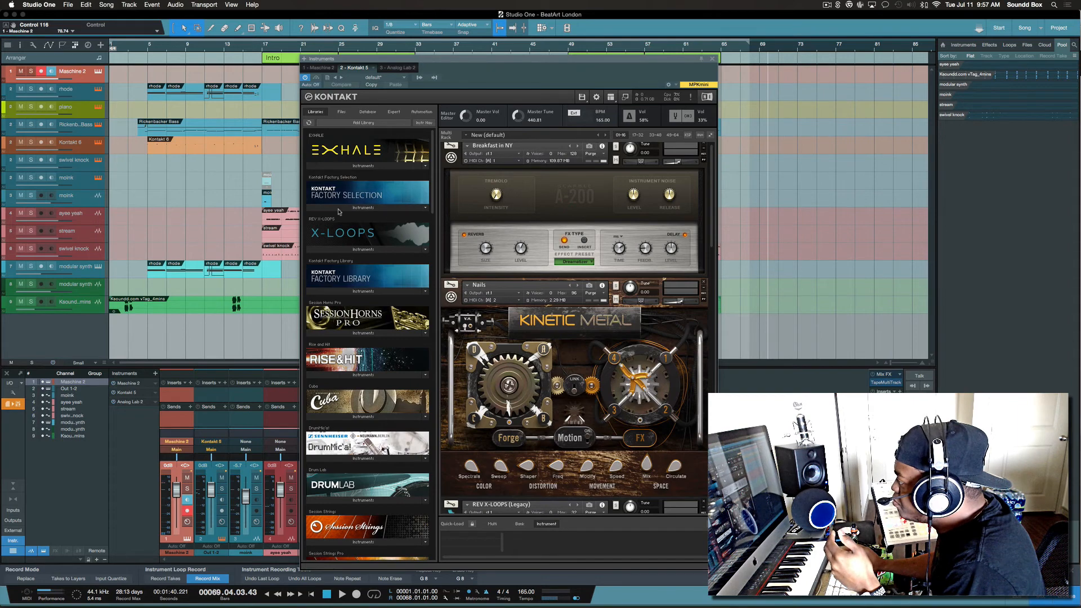
- Select the rhode track and review Kontakt's loaded instruments from REV X-Loops and Exhale through to the Scarbee Rickenbacker Bass
click(79, 96)
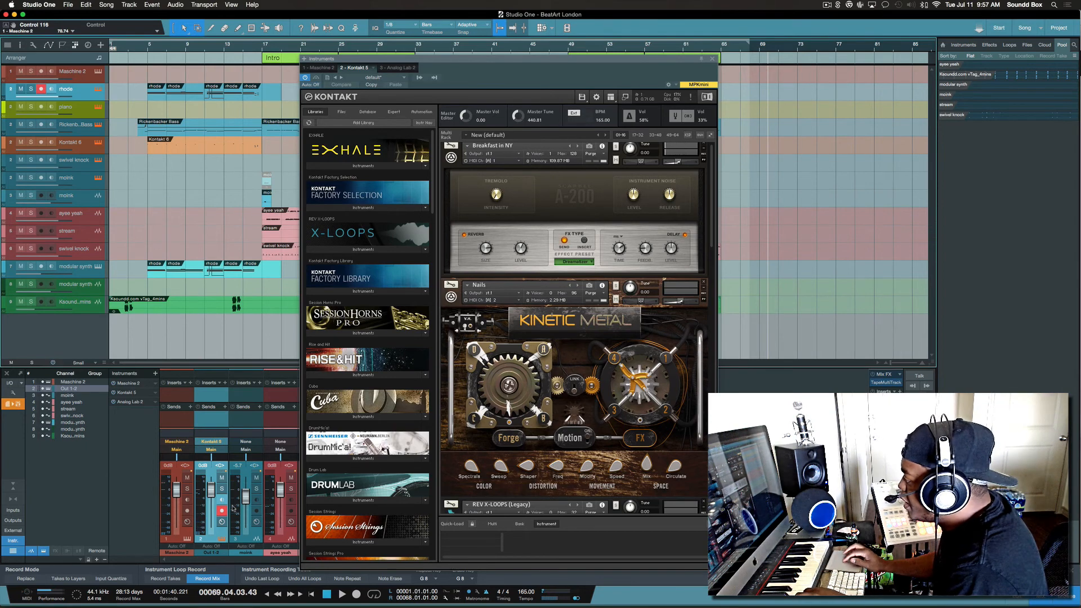
scroll(462, 392, down, 10)
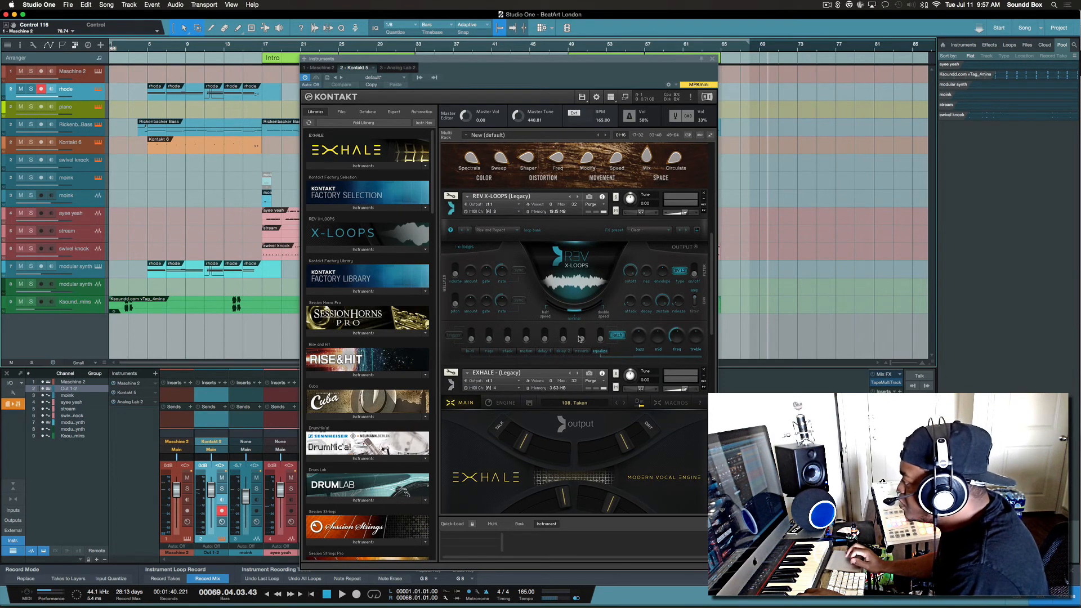
scroll(582, 254, down, 1)
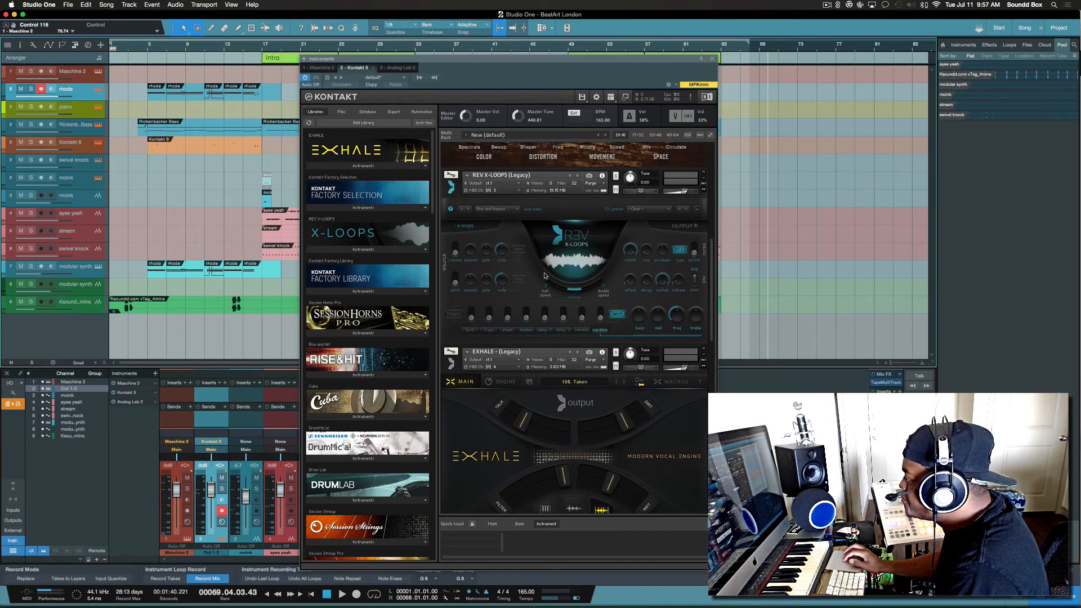
scroll(559, 267, down, 2)
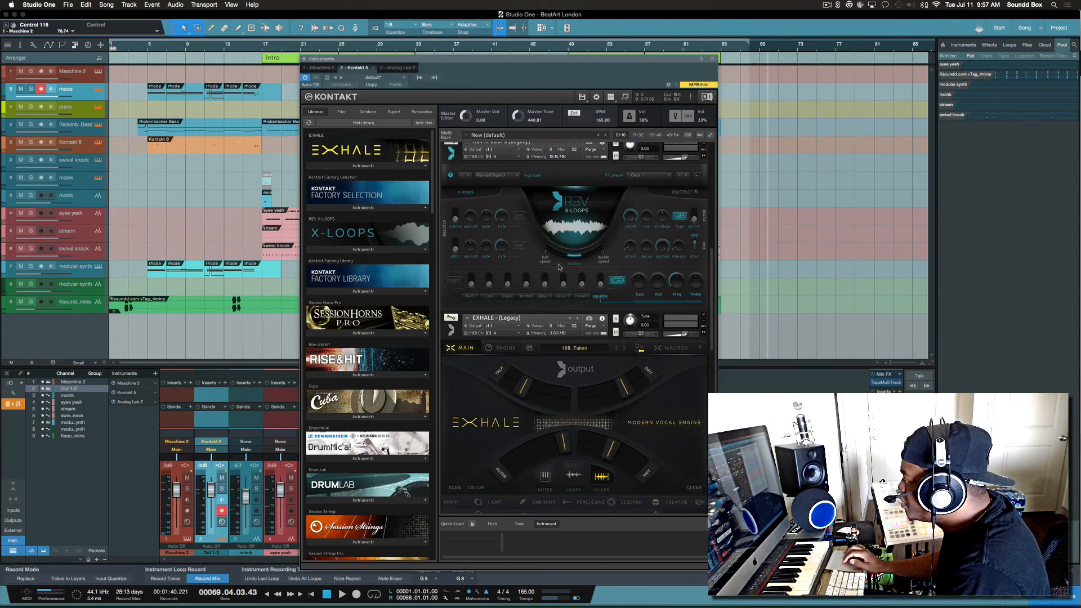
scroll(559, 267, down, 3)
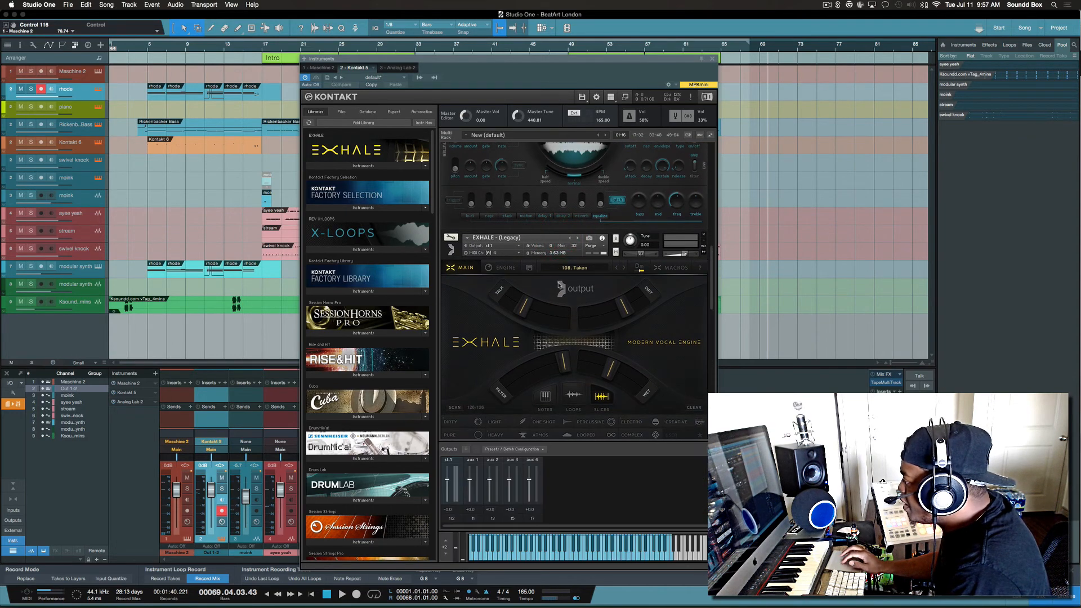
scroll(563, 290, down, 3)
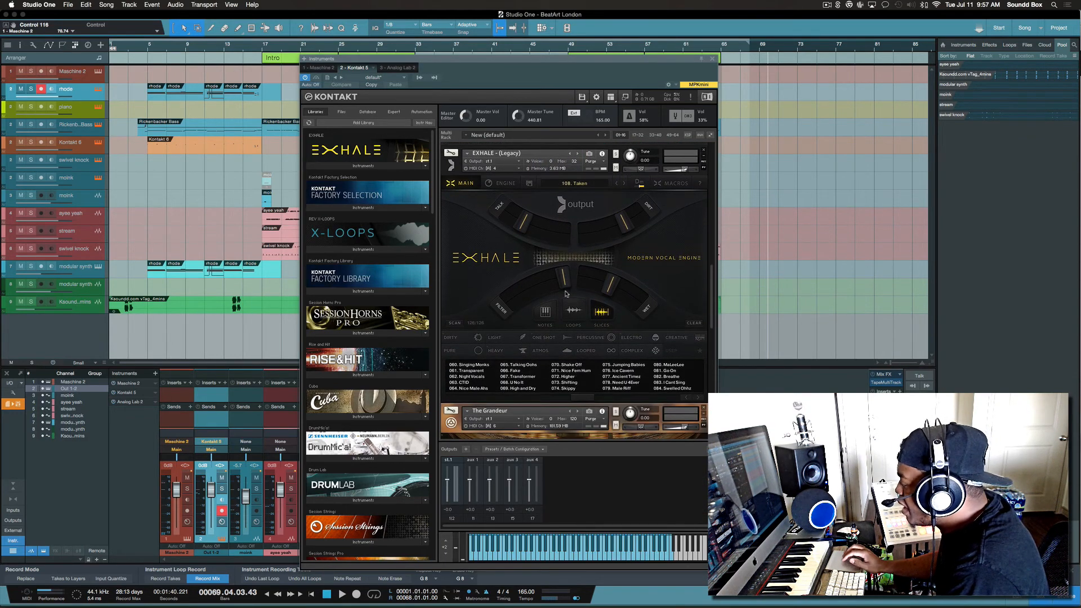
scroll(566, 293, down, 10)
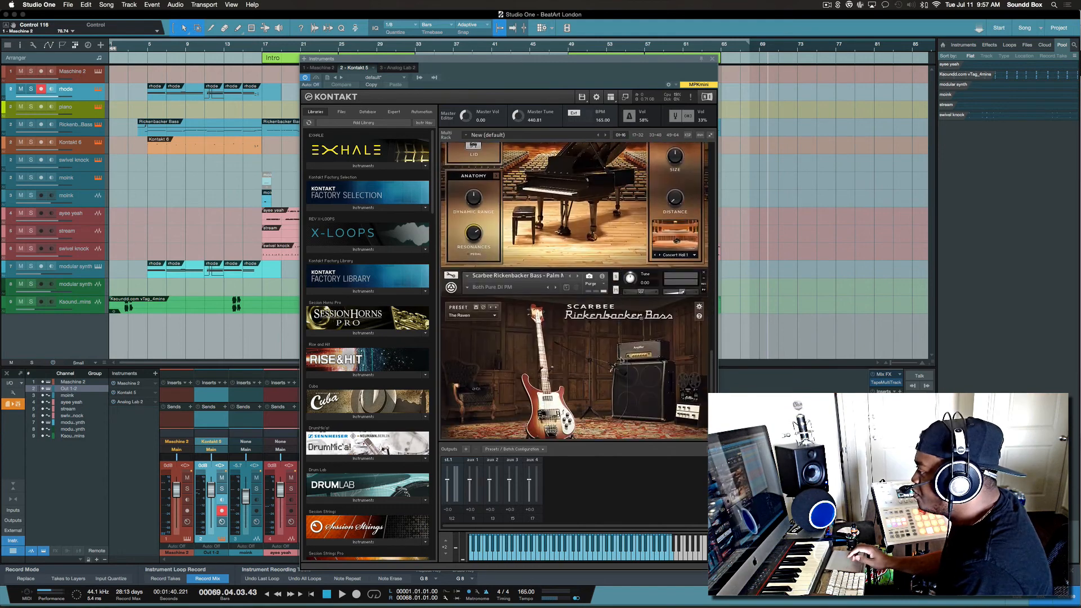
- Examine The Grandeur piano and Scarbee Rickenbacker Bass in the rack, and browse the Kontakt libraries down to the Scarbee basses
scroll(622, 361, up, 5)
scroll(621, 360, down, 2)
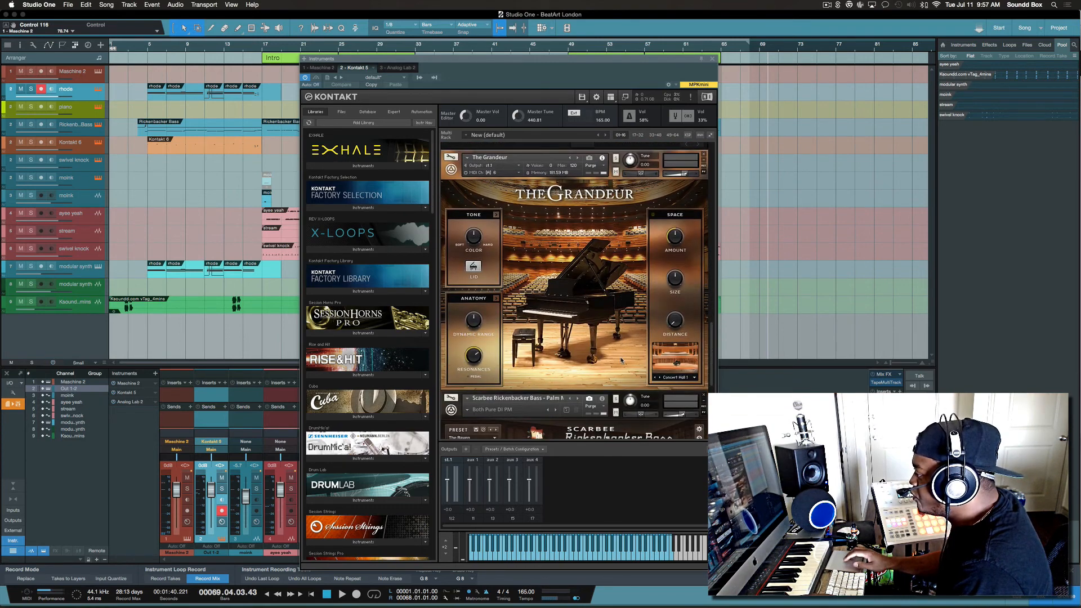
scroll(621, 360, down, 2)
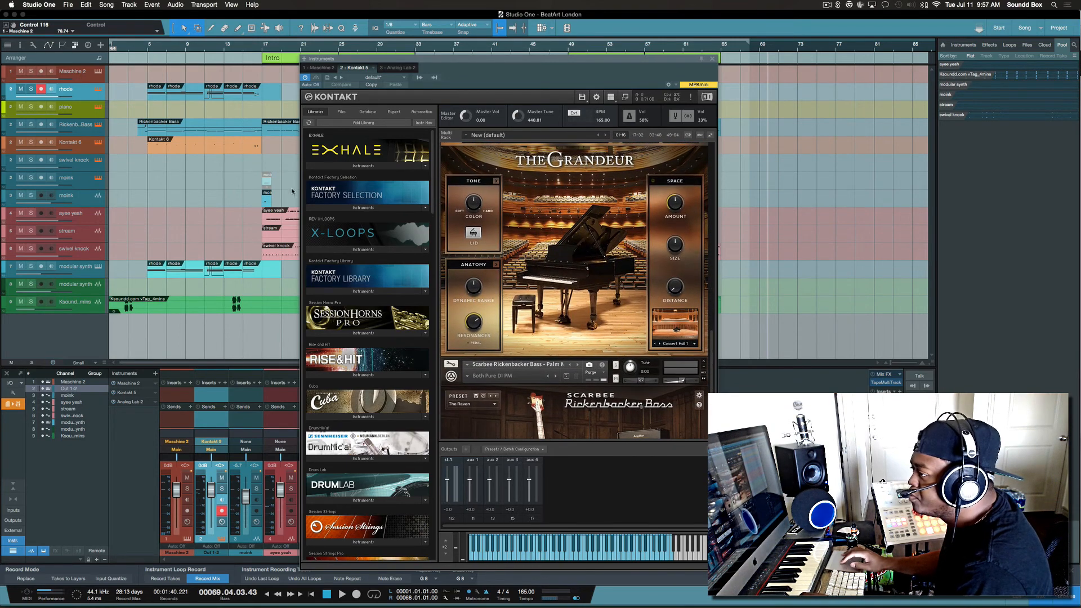
scroll(487, 212, down, 10)
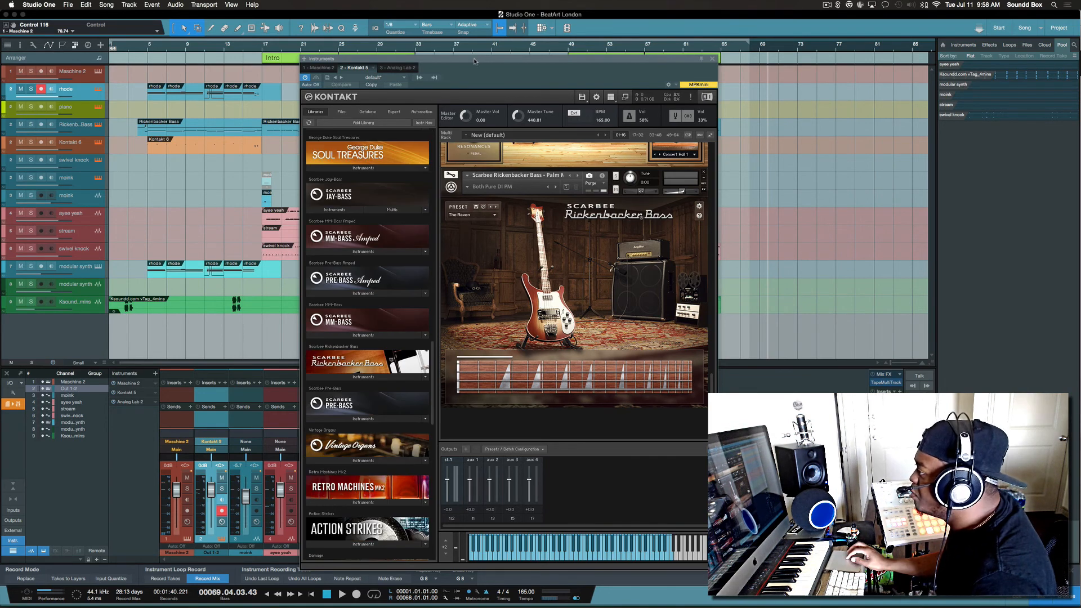
- Reposition the Kontakt window to uncover the song's first Intro sections while keeping the Rickenbacker Bass in view
drag(474, 59, 666, 144)
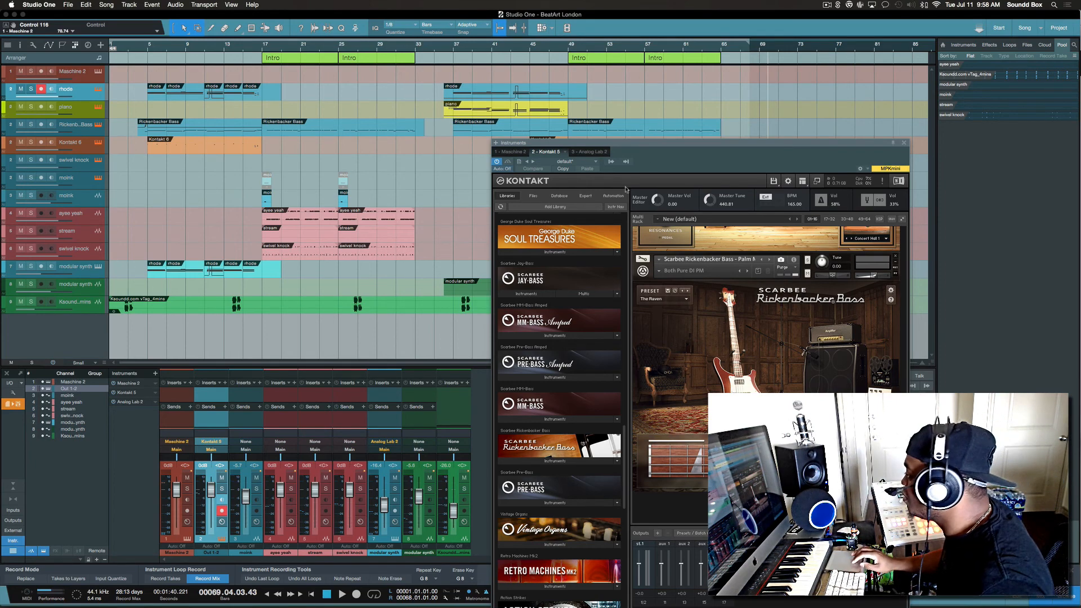
drag(635, 146, 514, 79)
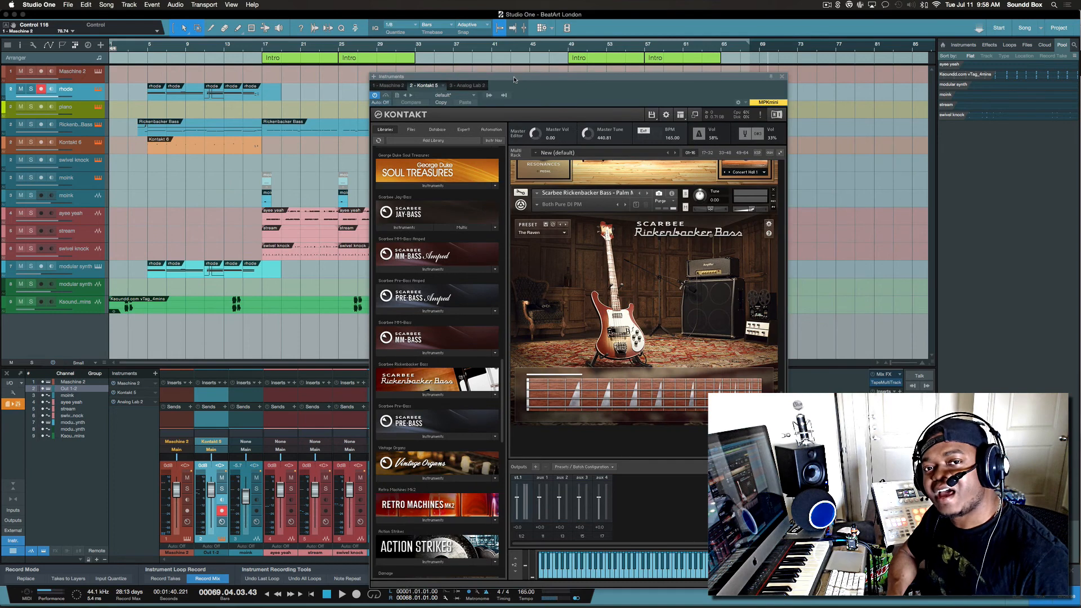